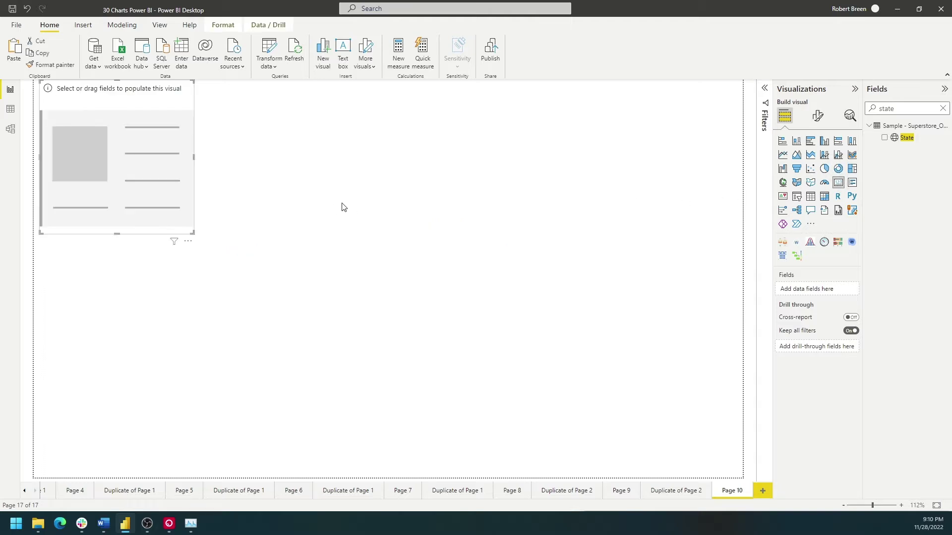
Put Sales into the top-left card, showing 2.30M Sum of Sales, and shorten the card
double_click(885, 109)
text(sales)
drag(906, 137, 809, 292)
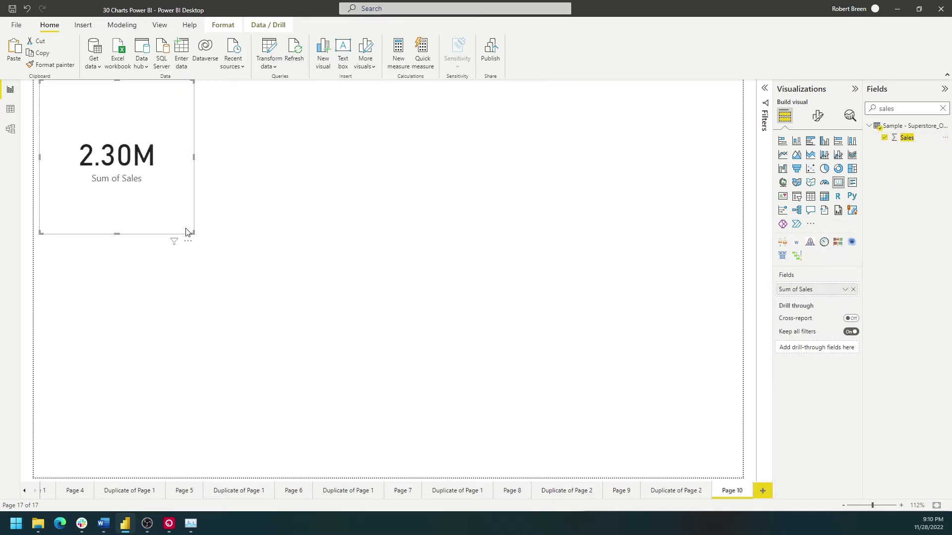
drag(194, 233, 197, 173)
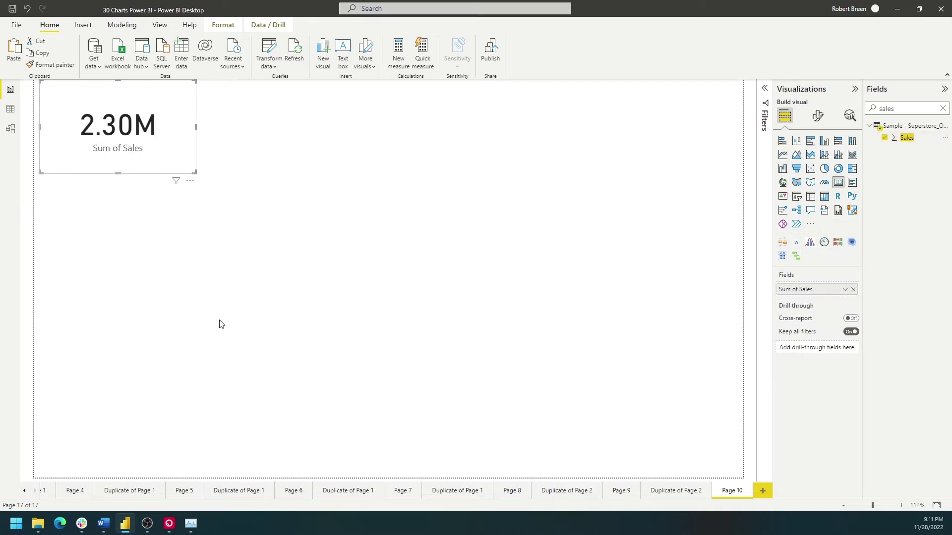
Add a Profit card showing 286.40K and place it beside the Sales card
click(404, 162)
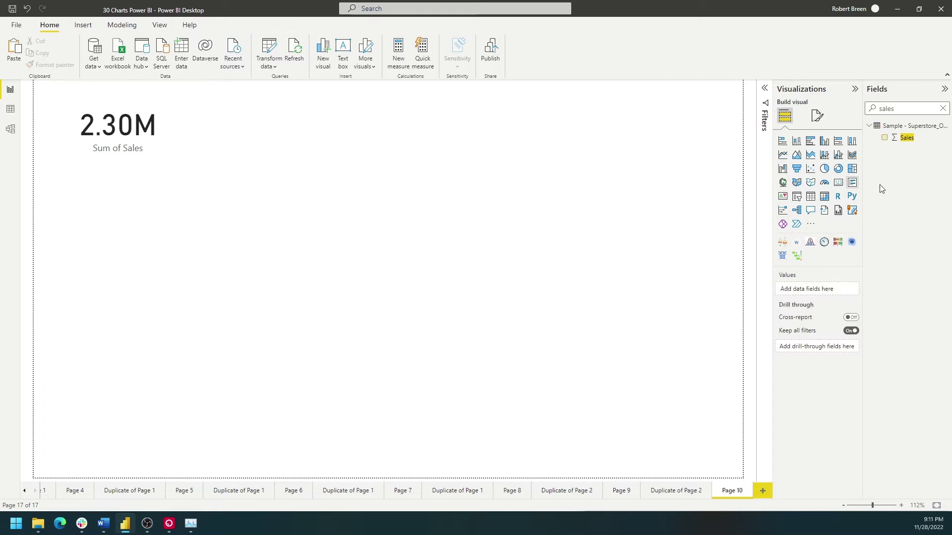
double_click(906, 108)
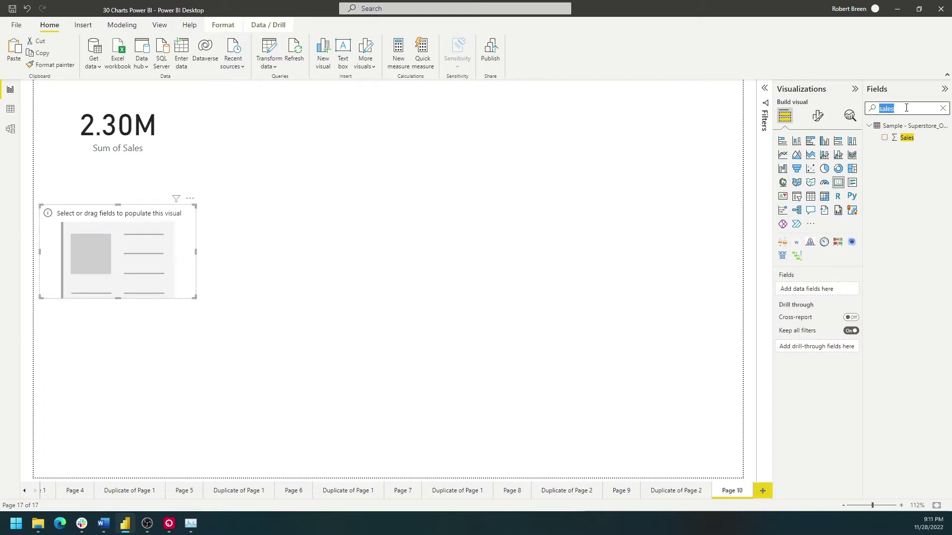
text(pro)
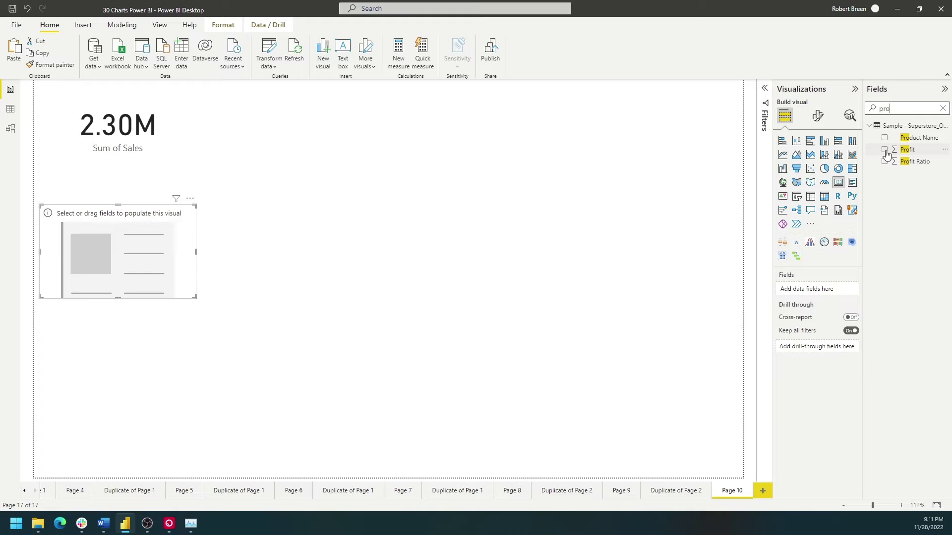
click(884, 150)
drag(120, 247, 277, 130)
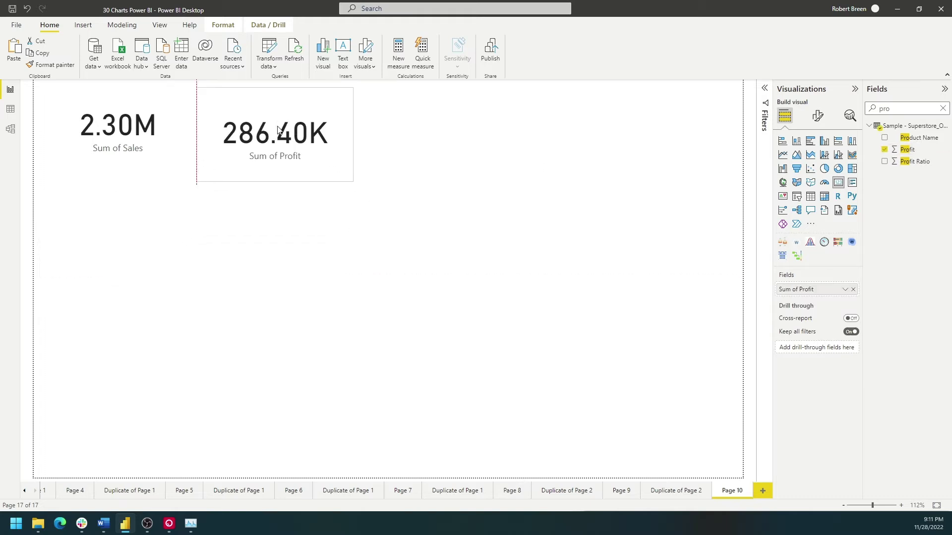
click(424, 346)
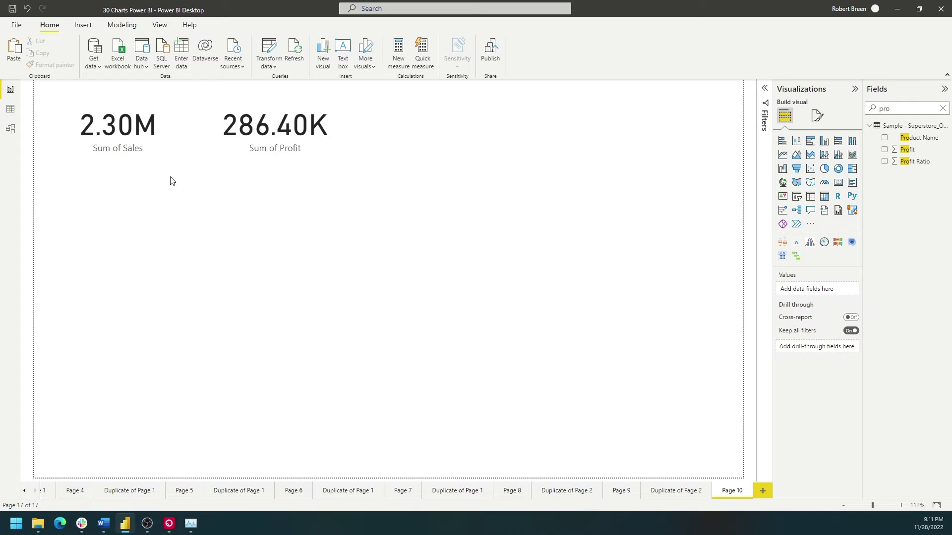
Add a multi-row card listing Profit 286,397.02 and Sales 2,297,200.86 at the top right
click(853, 183)
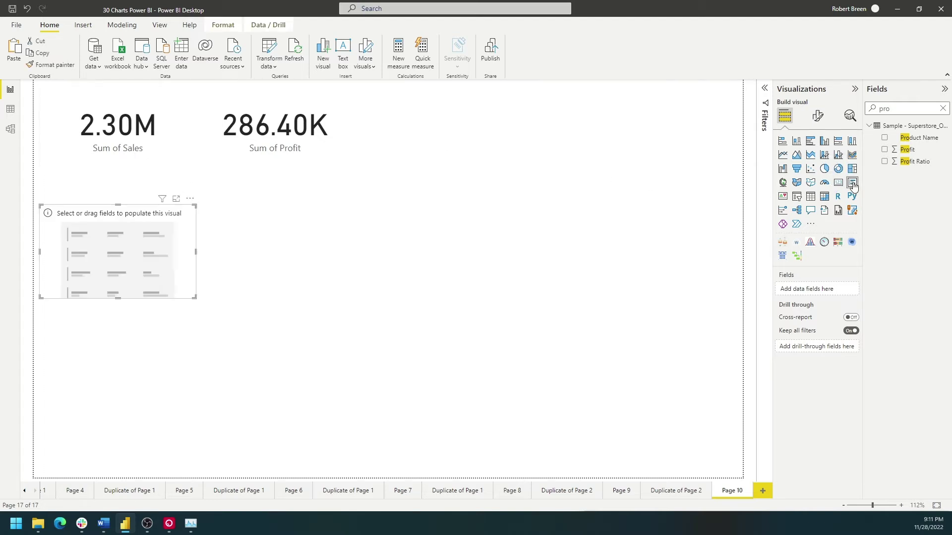
click(885, 149)
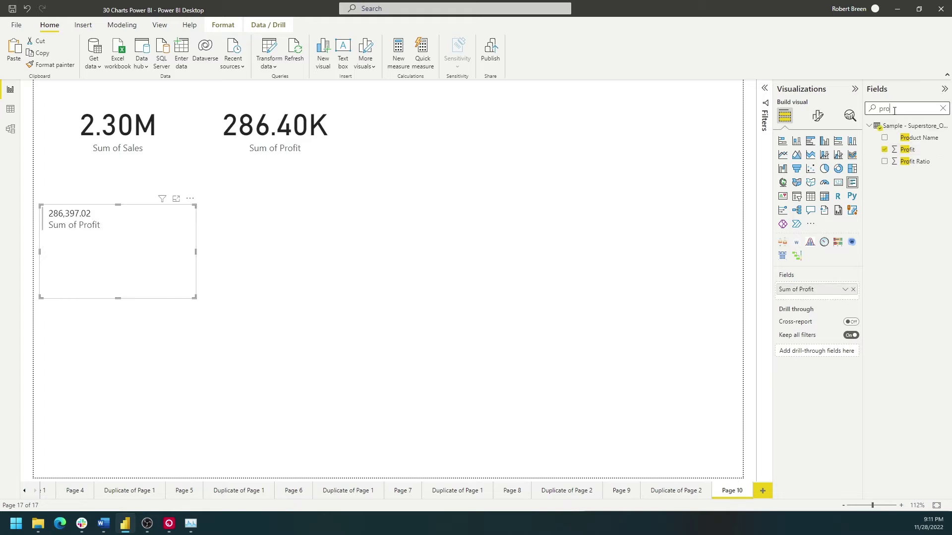
text(sales)
click(885, 138)
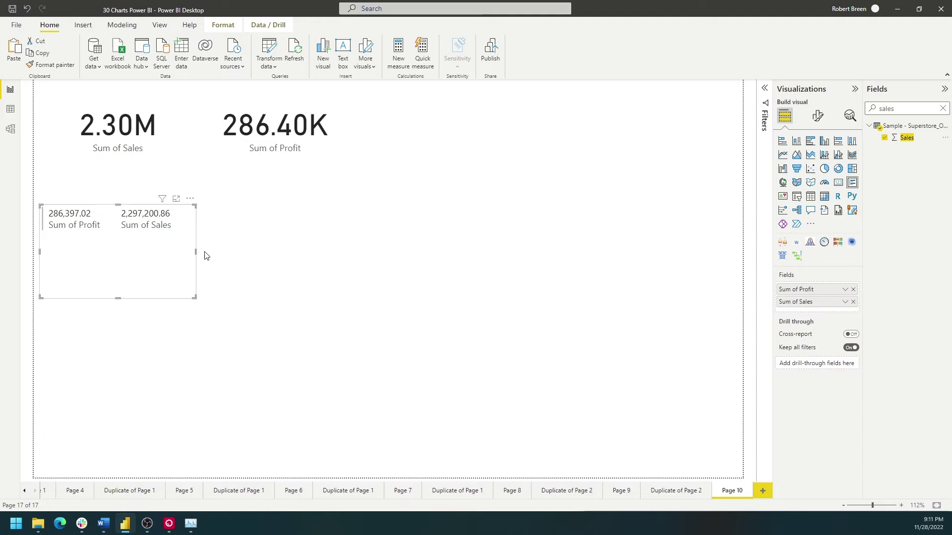
drag(164, 261, 623, 153)
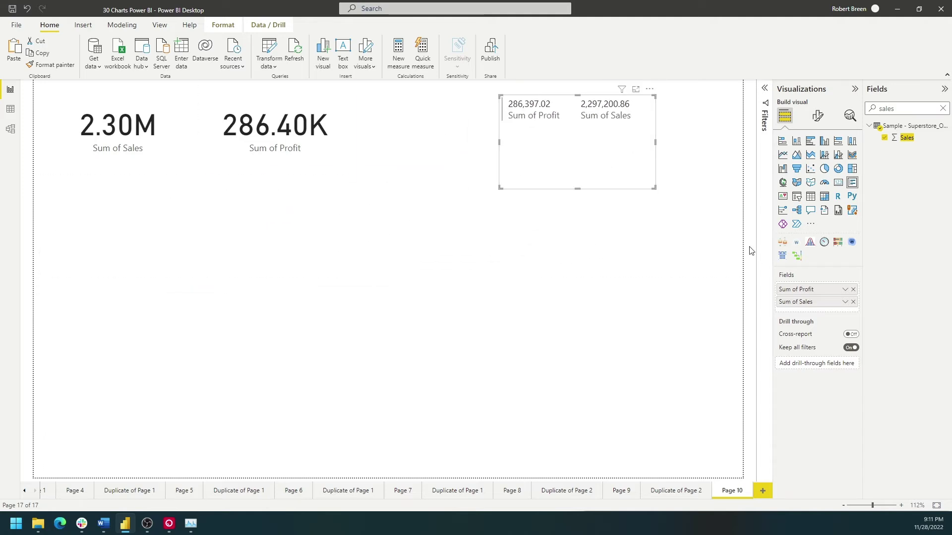
Insert a KPI visual below the Sales card with Sum of Sales as its value
click(783, 197)
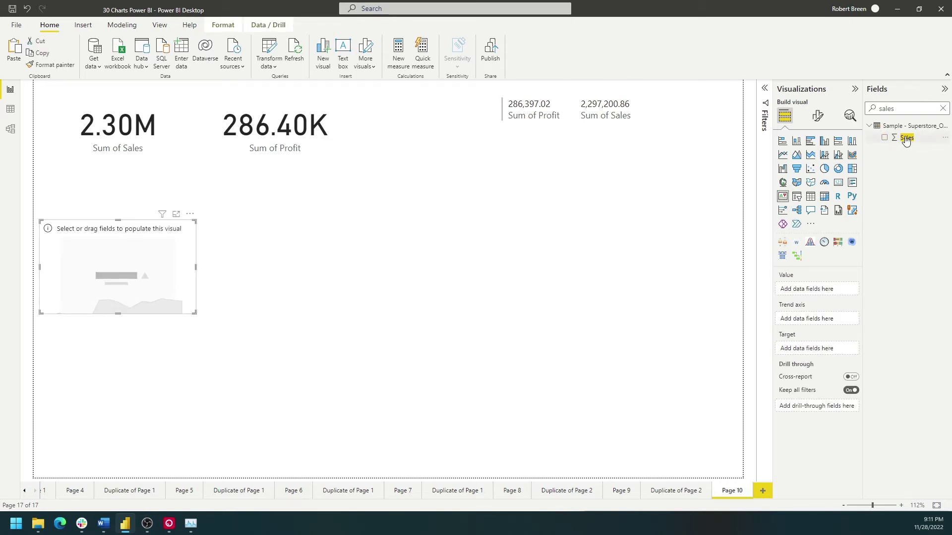
drag(906, 138, 809, 292)
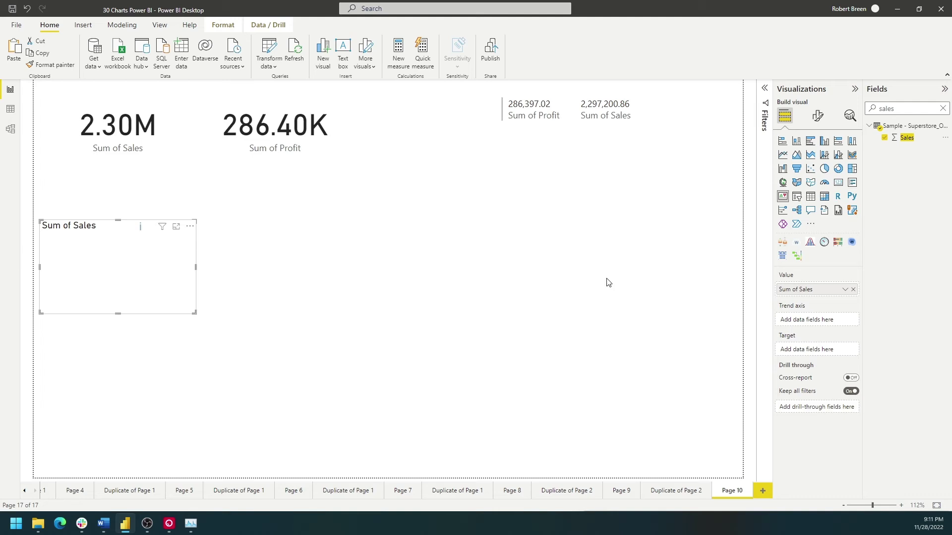
Set the KPI trend axis to Order Date month, showing 325.29K over a sales area
key(BackSpace)
key(BackSpace)
key(BackSpace)
text(order)
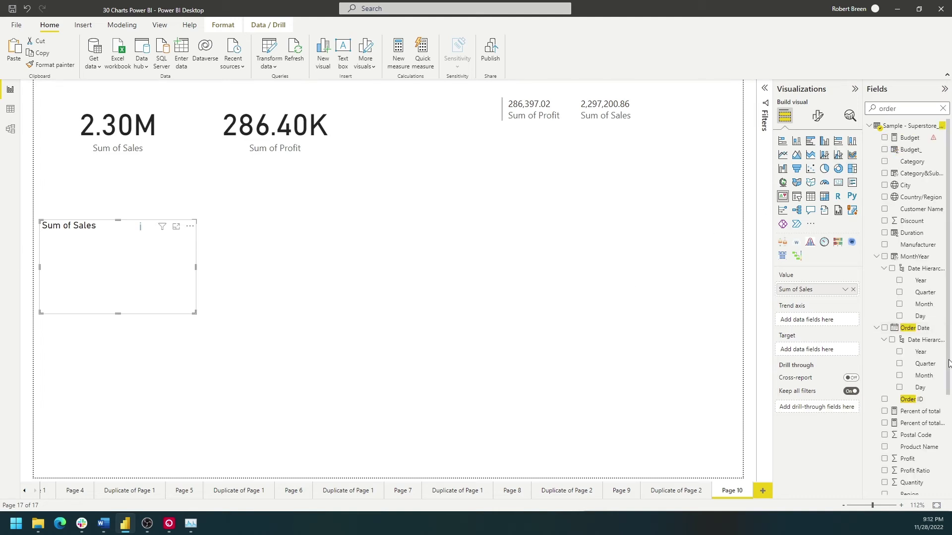
drag(926, 377, 833, 328)
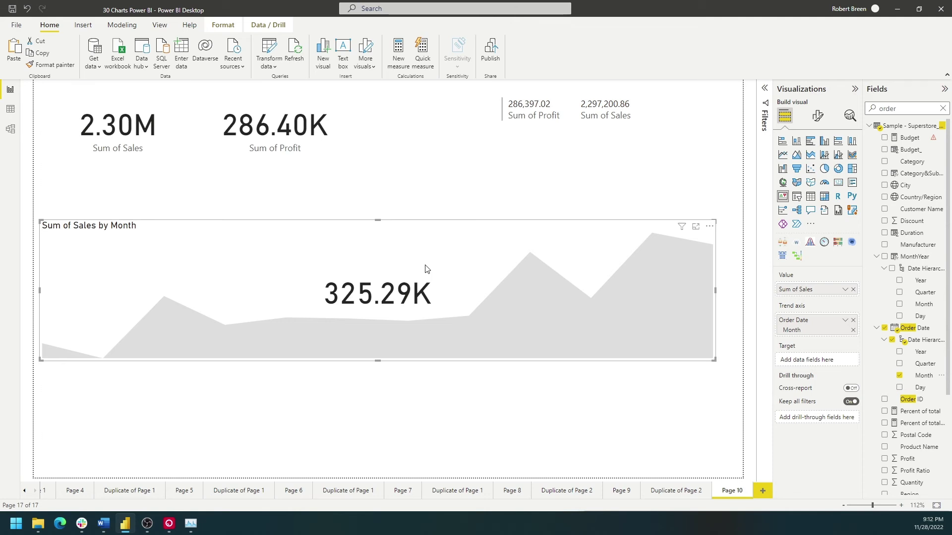
Set Budget_ as the KPI target, showing Goal: 486.40K (-33.12%)
double_click(902, 112)
text(budget)
drag(900, 150, 816, 363)
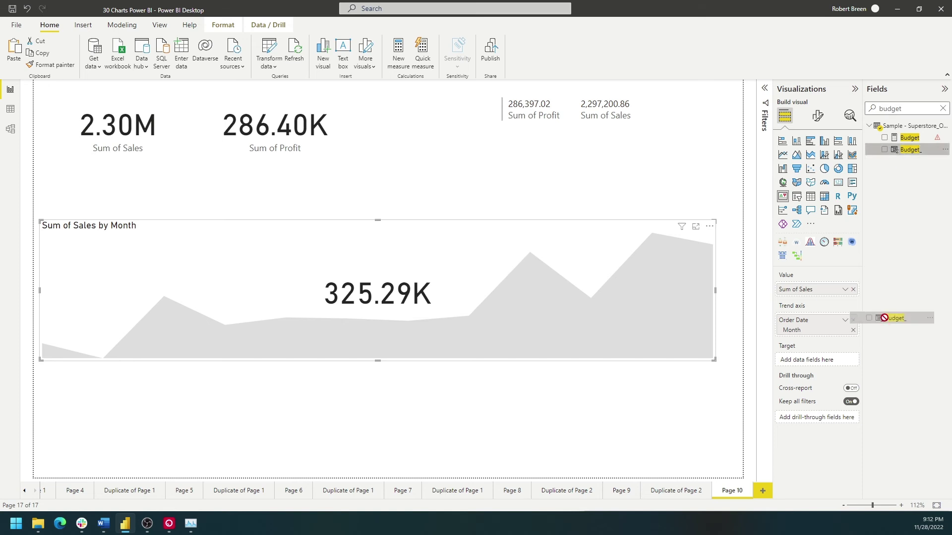